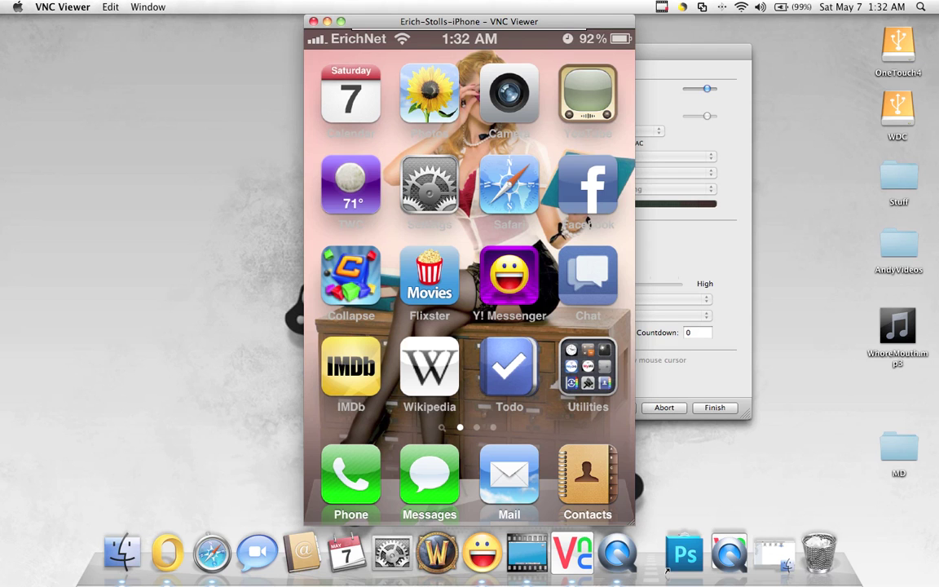
Bring the iShowU recording settings window forward, then minimise it to the Dock
key(super+Tab)
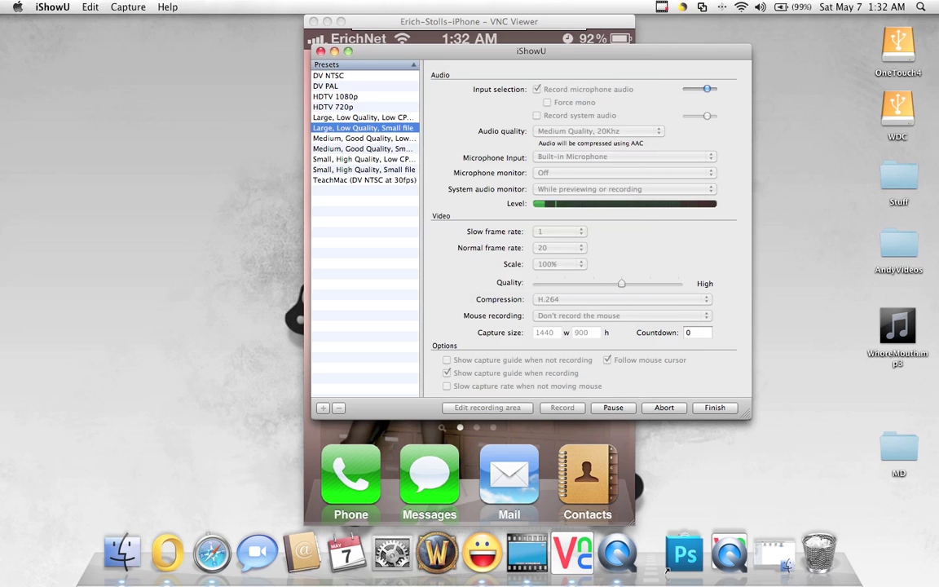
key(super+m)
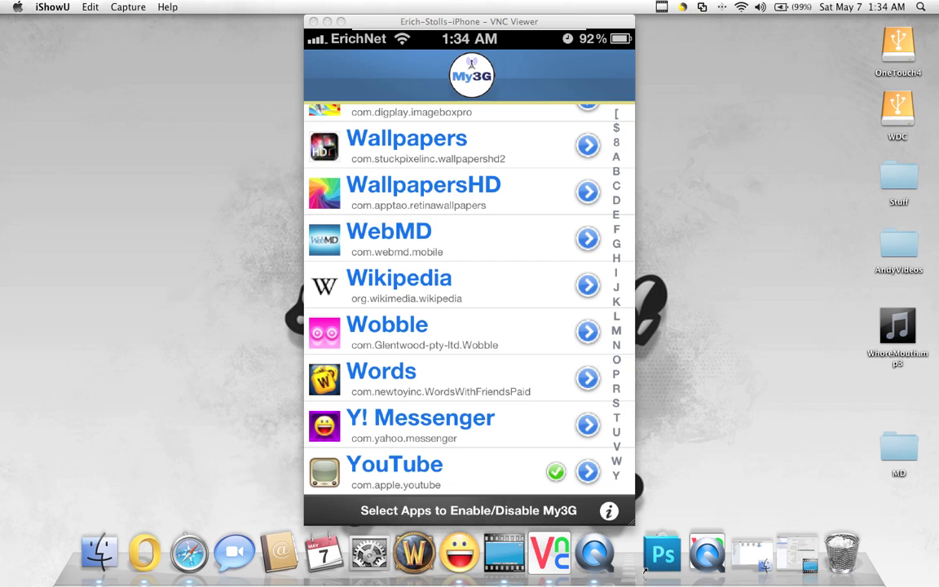
Scroll My3G's app list up from the end toward the T entries
scroll(469, 301, up, 2)
Scroll My3G's app list up to the M entries, where MobileStore is enabled
scroll(469, 302, up, 5)
scroll(468, 302, up, 5)
scroll(469, 302, up, 5)
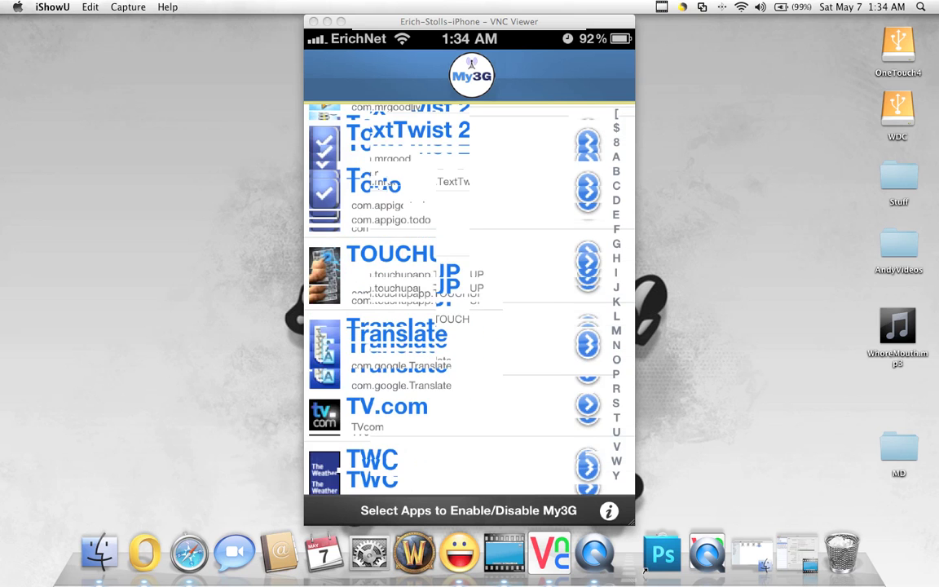
scroll(468, 301, up, 3)
scroll(469, 302, up, 4)
scroll(469, 302, up, 2)
scroll(469, 302, up, 3)
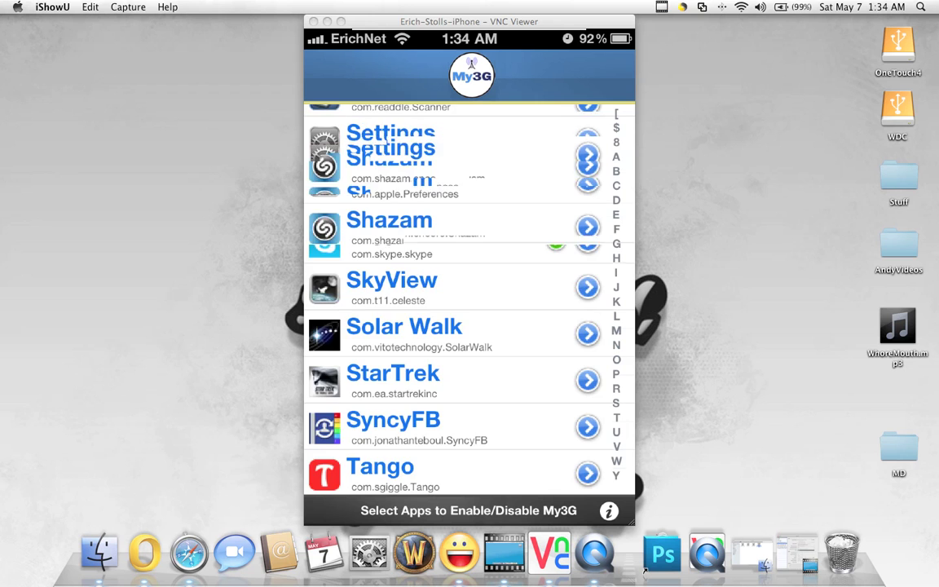
scroll(469, 302, up, 3)
scroll(469, 302, up, 4)
scroll(469, 302, up, 2)
scroll(469, 302, up, 3)
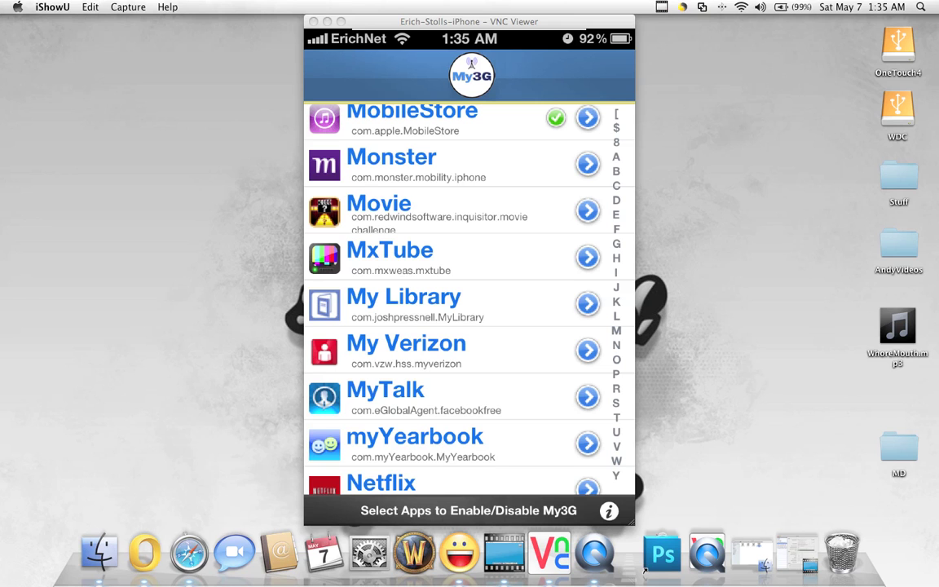
click(449, 257)
click(587, 257)
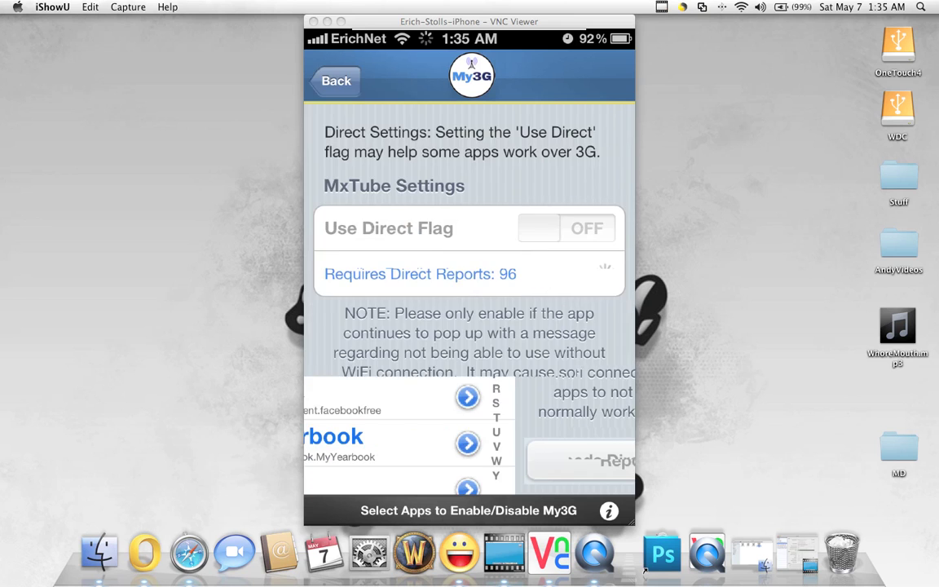
click(336, 81)
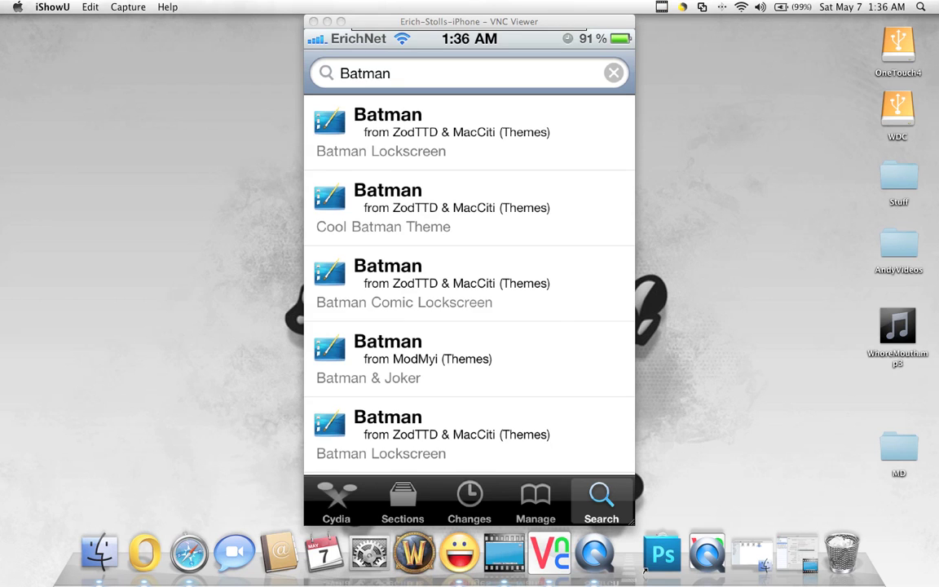
Go to Cydia's Manage page and open the Installed packages list
click(536, 501)
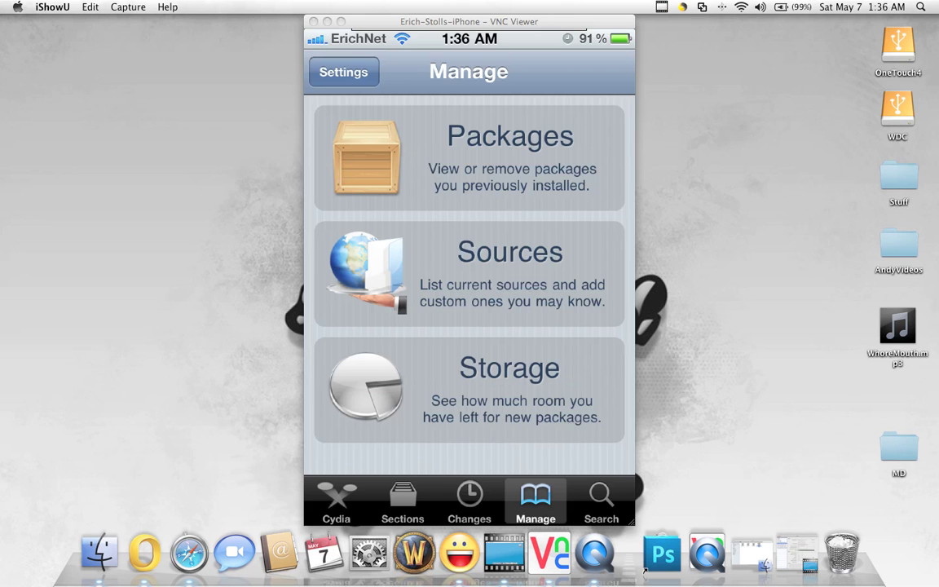
click(469, 158)
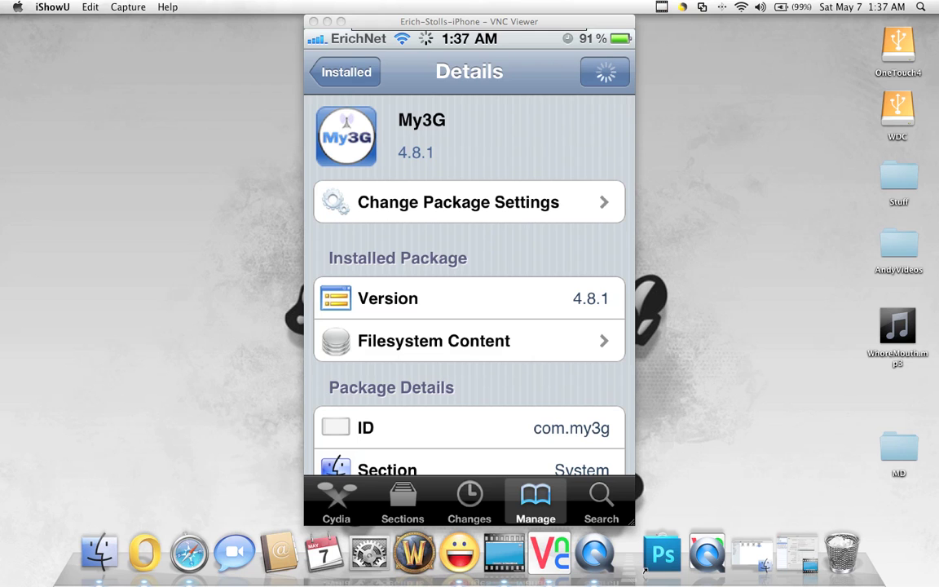
scroll(469, 285, down, 5)
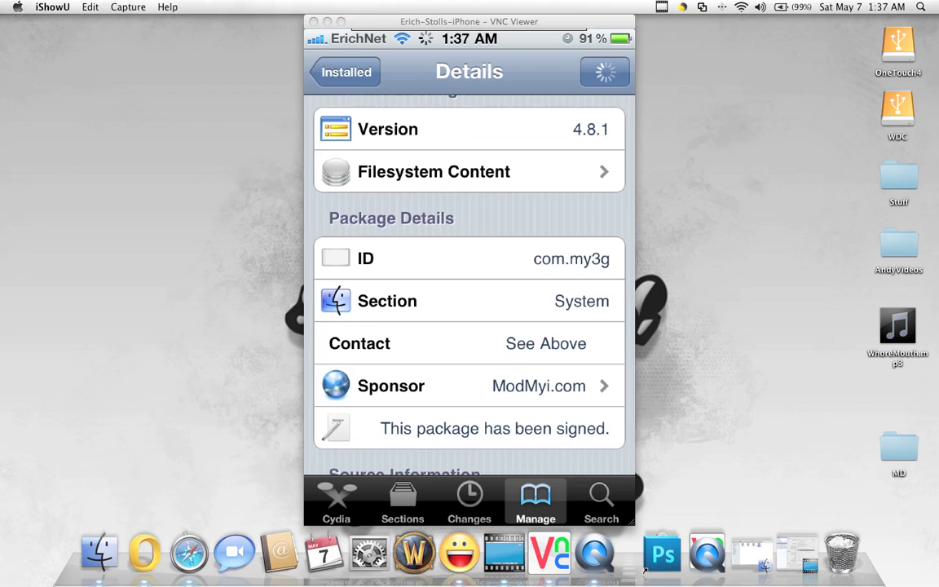
scroll(469, 286, down, 4)
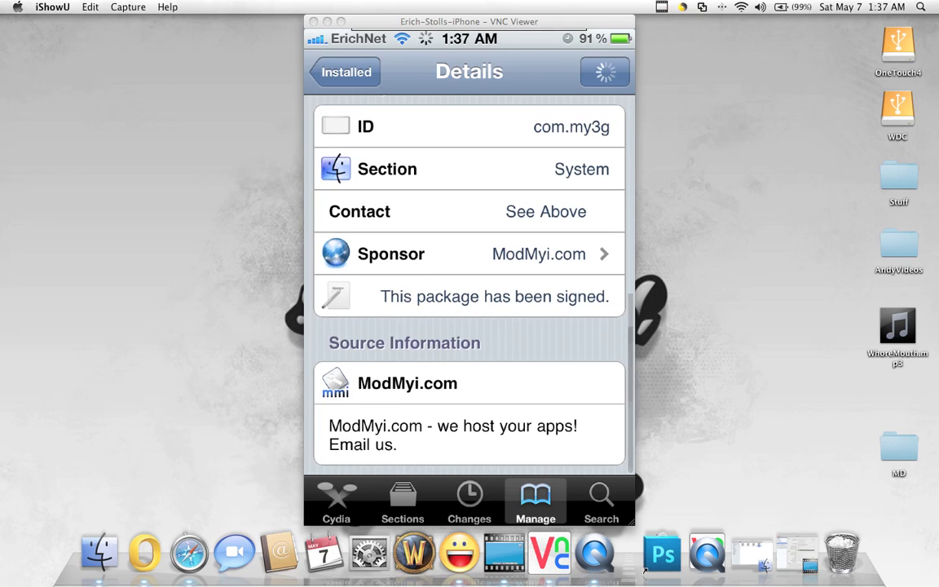
scroll(469, 286, up, 10)
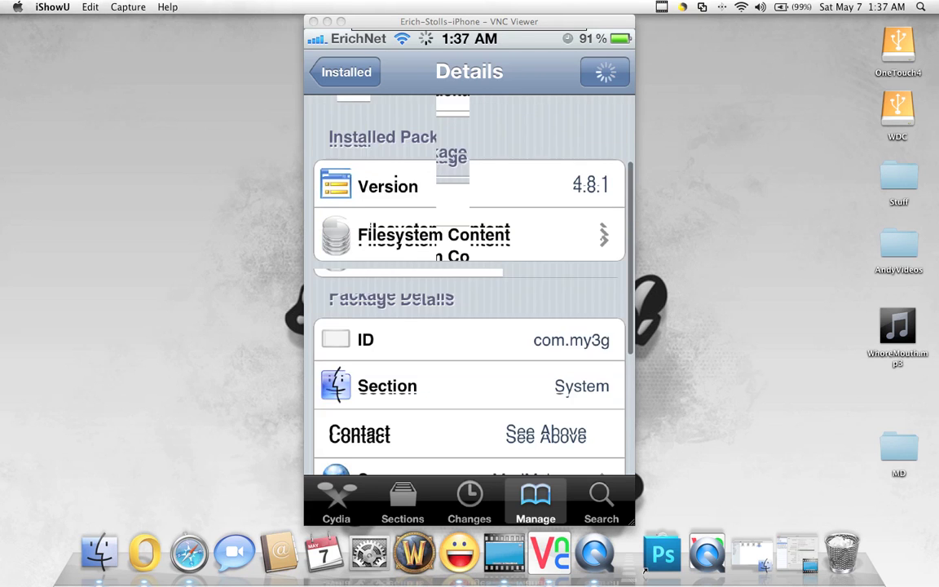